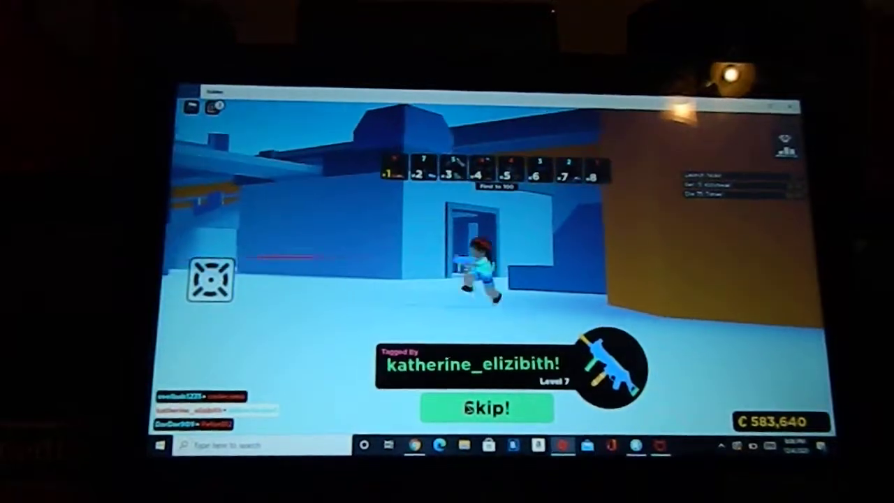
Step: Skip the tag replays and respawn with the Scar four times
left_click(469, 408)
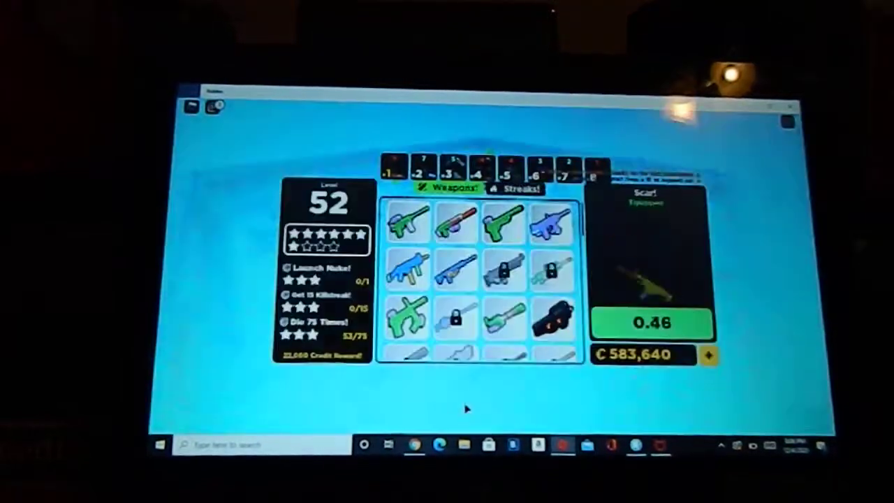
left_click(649, 324)
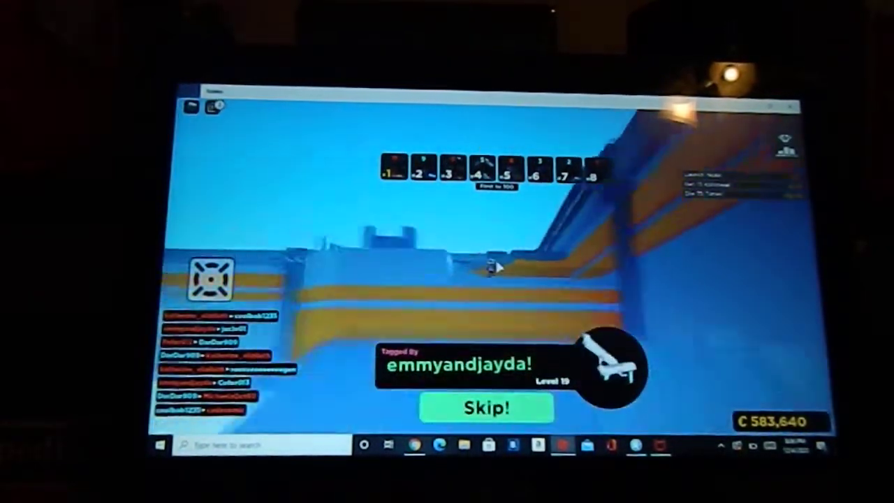
left_click(484, 409)
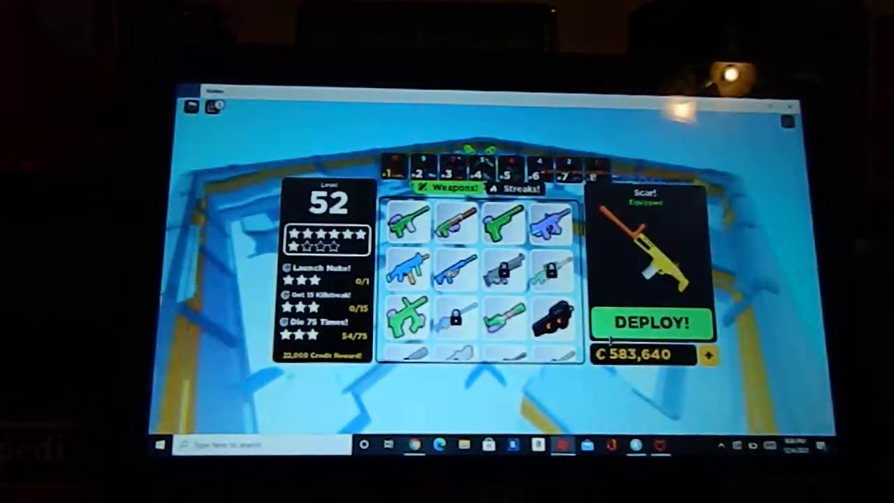
left_click(613, 329)
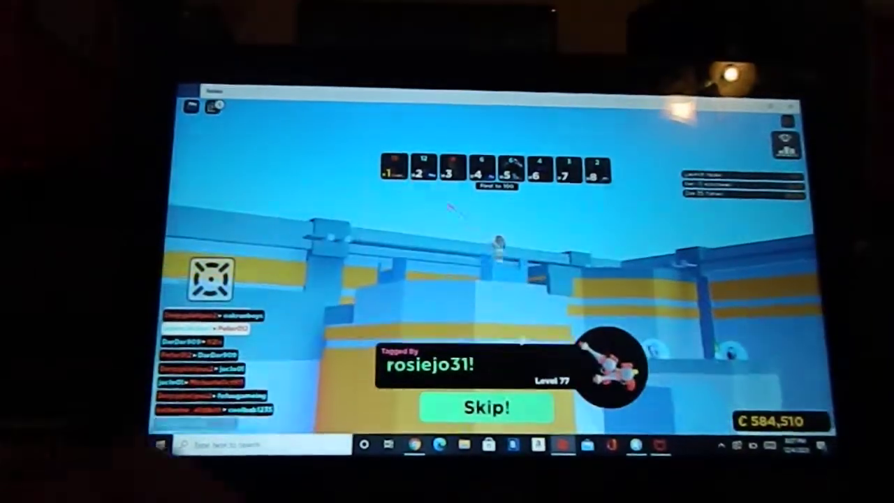
left_click(493, 409)
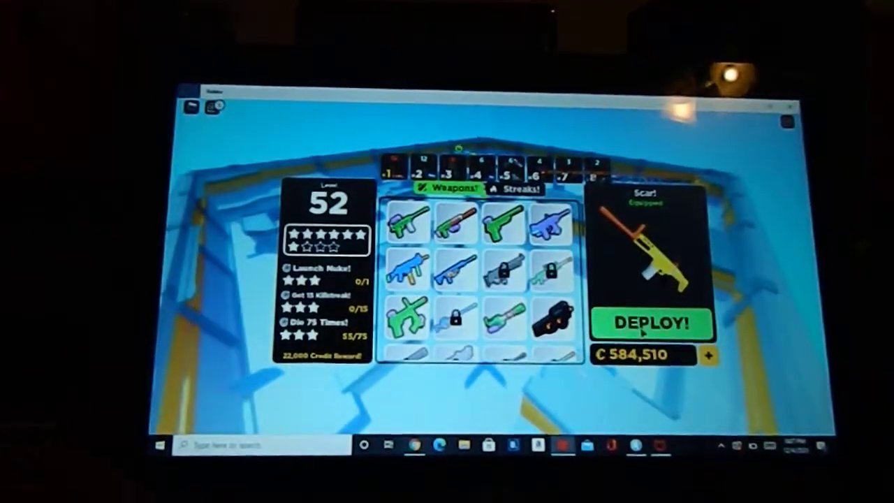
left_click(642, 331)
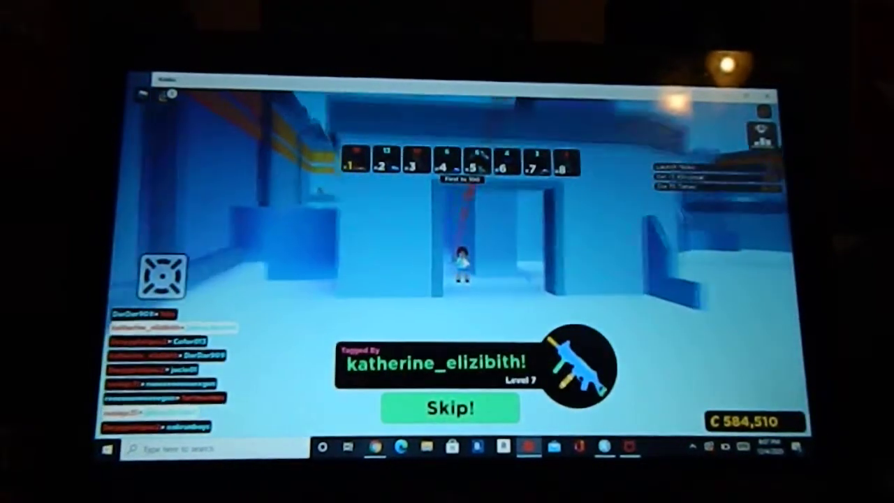
left_click(465, 412)
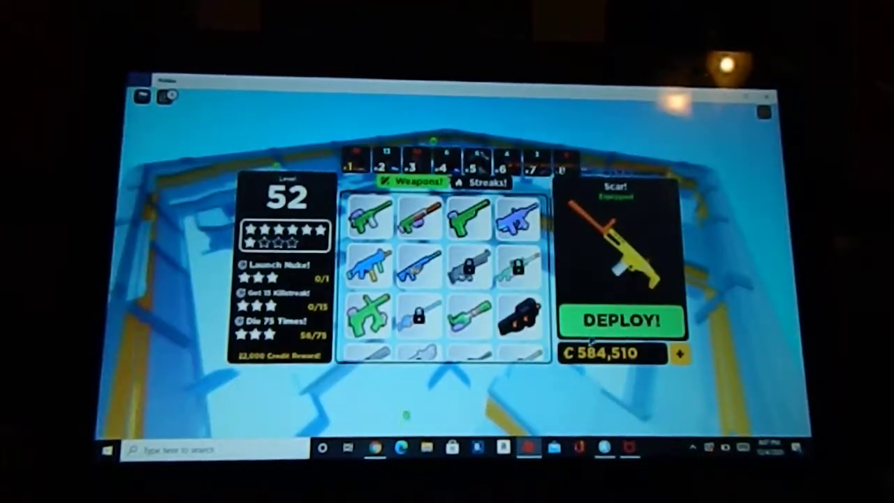
left_click(592, 338)
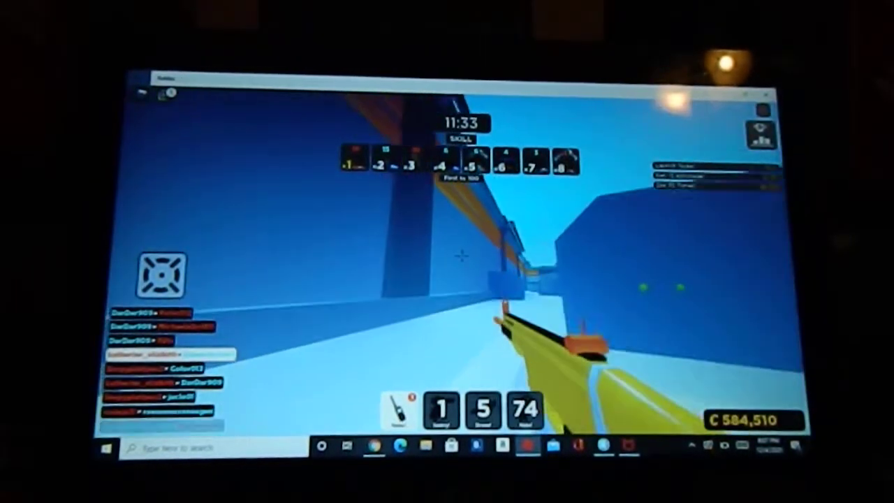
Step: Walk toward the open courtyard, then respawn again with the Scar
key("w")
key("w")
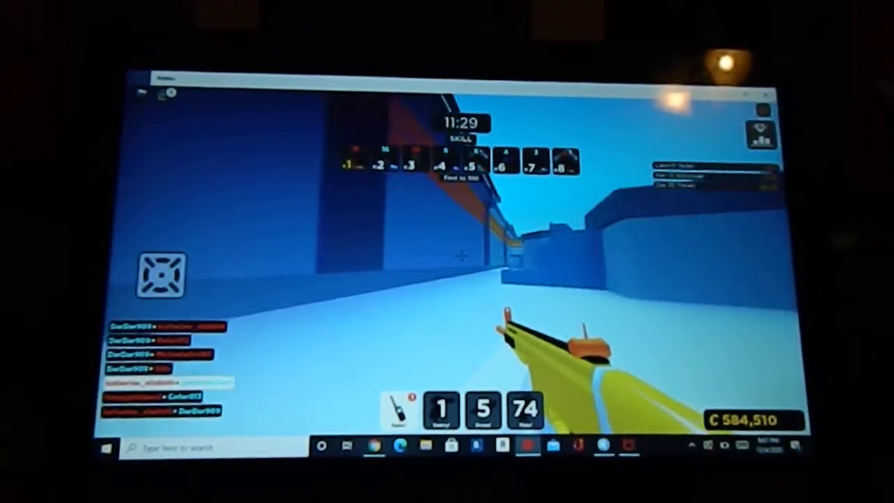
key("w")
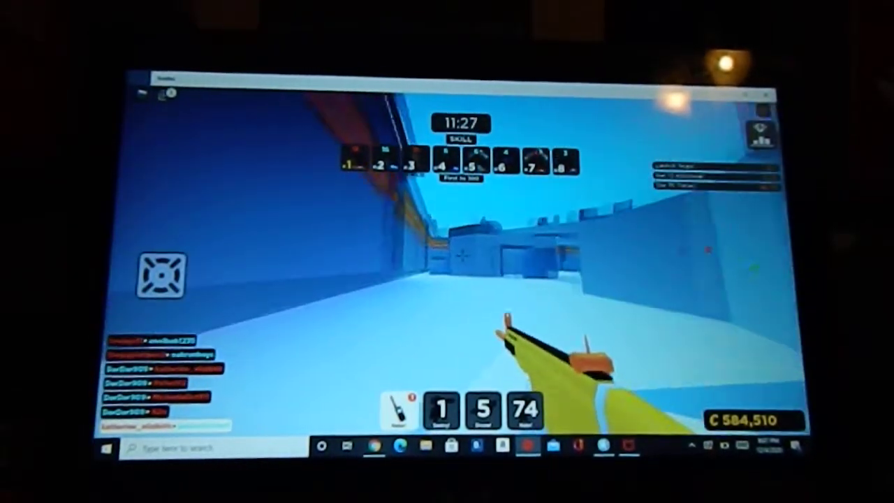
key("w")
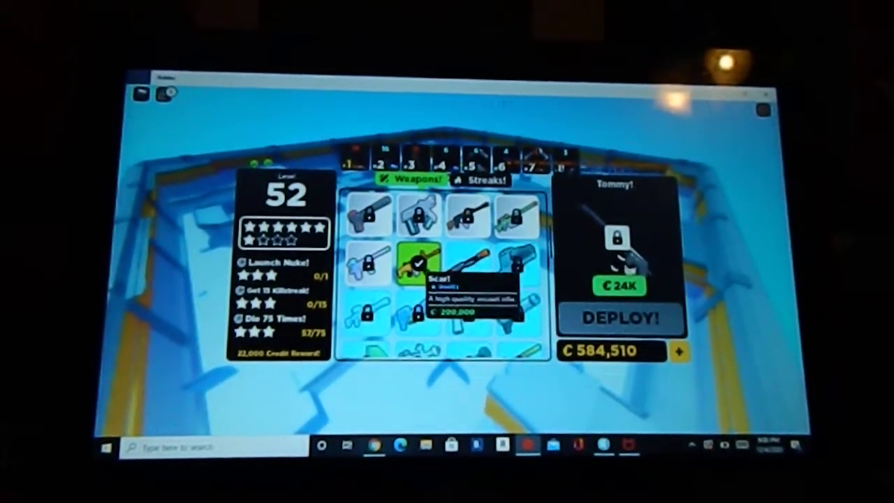
left_click(607, 321)
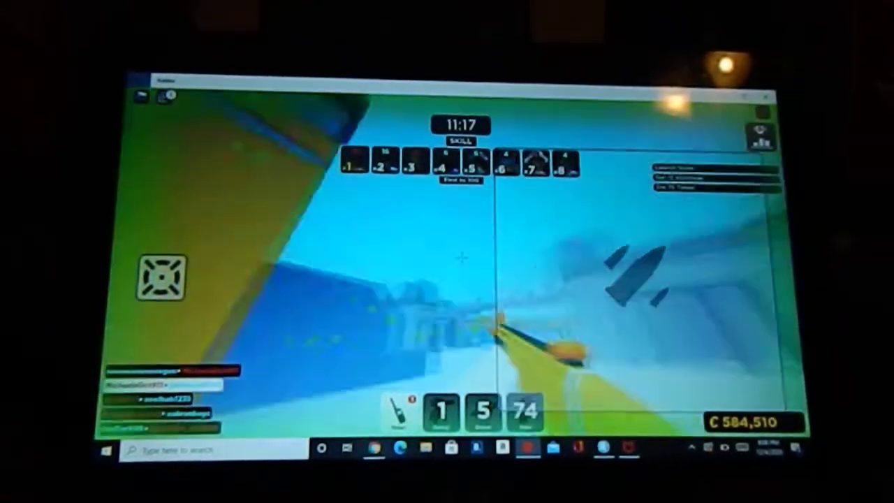
Step: Advance past the central building and blue block to the orange wall
key("w")
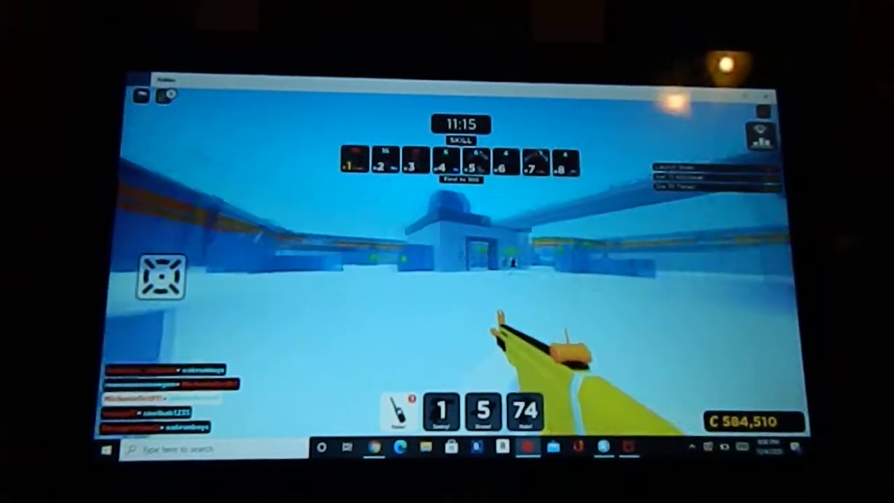
key("w")
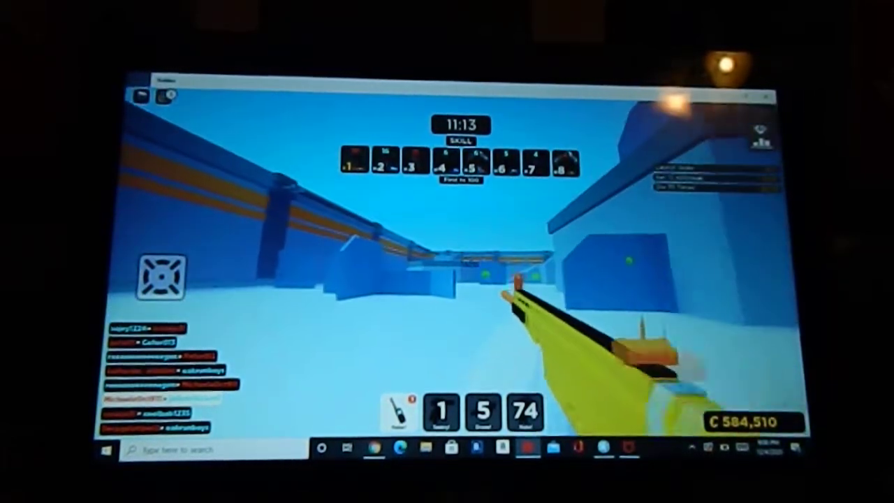
key("w")
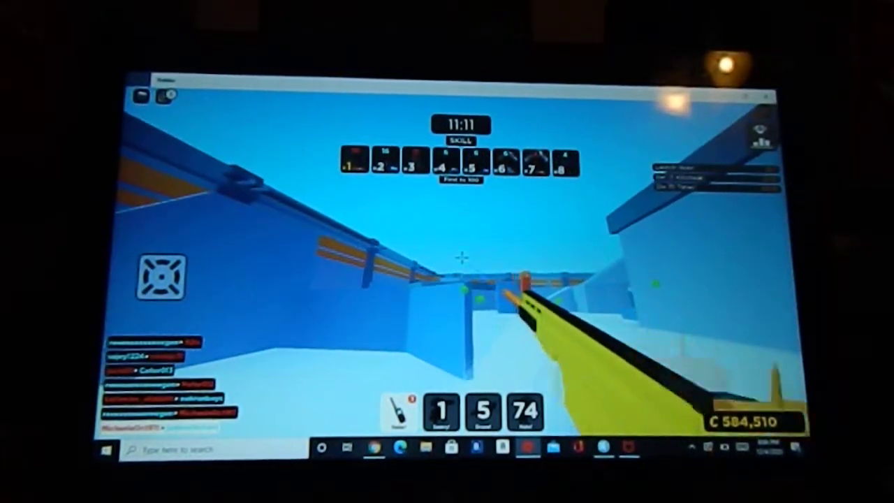
key("w")
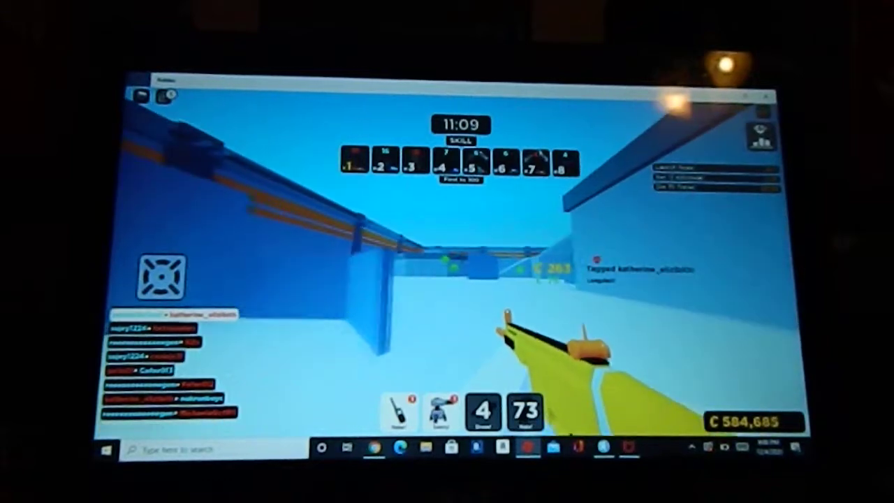
key("w")
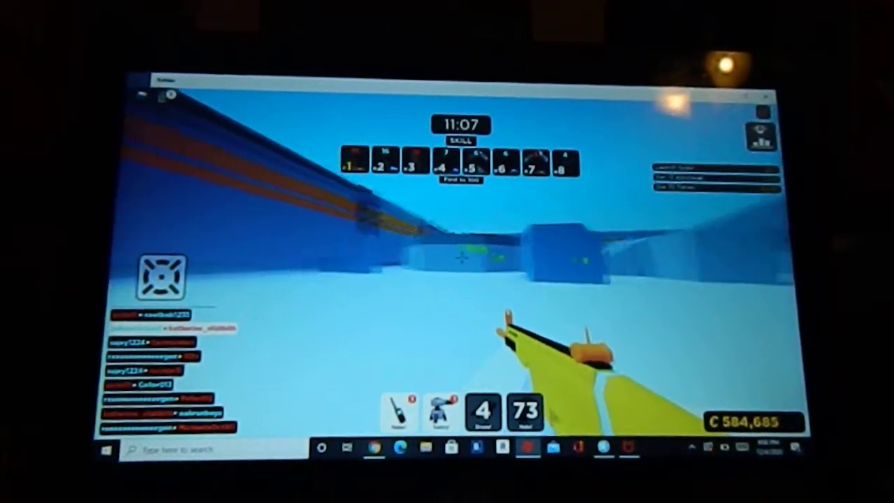
key("w")
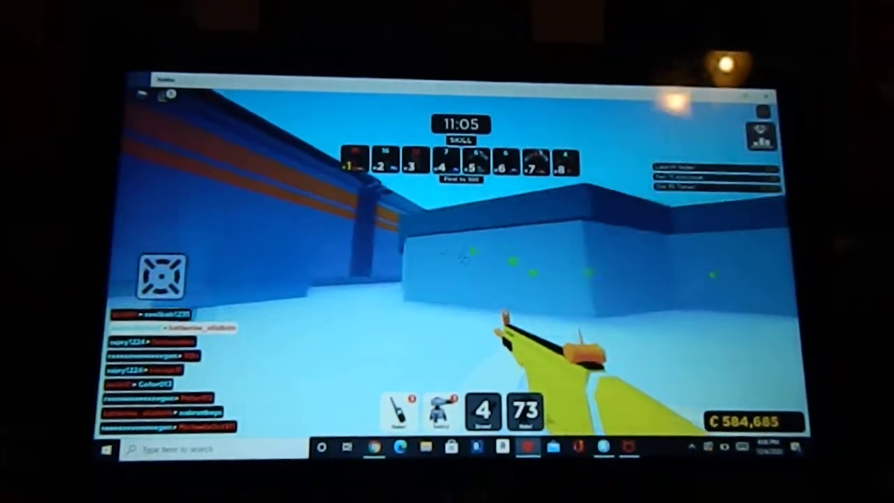
key("w")
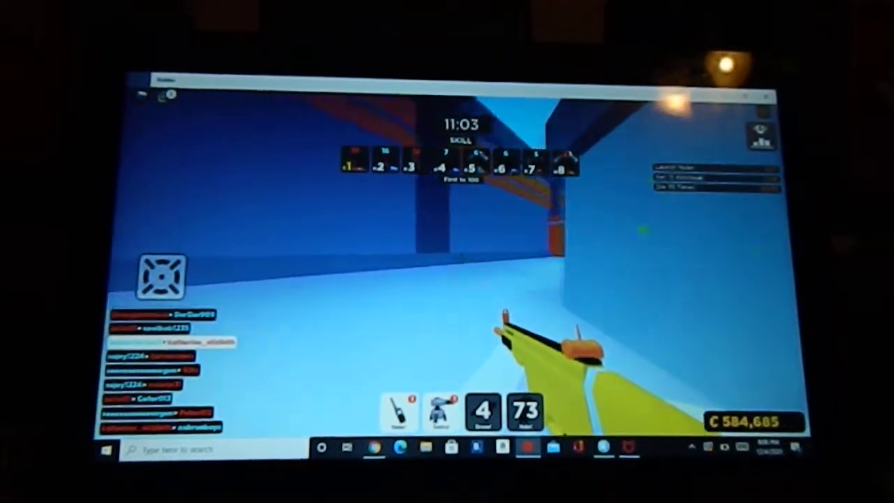
key("w")
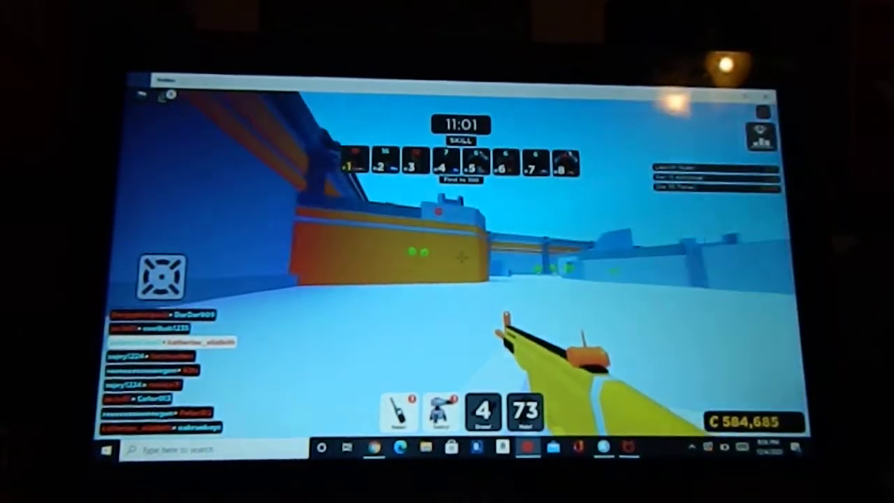
key("w")
key("w")
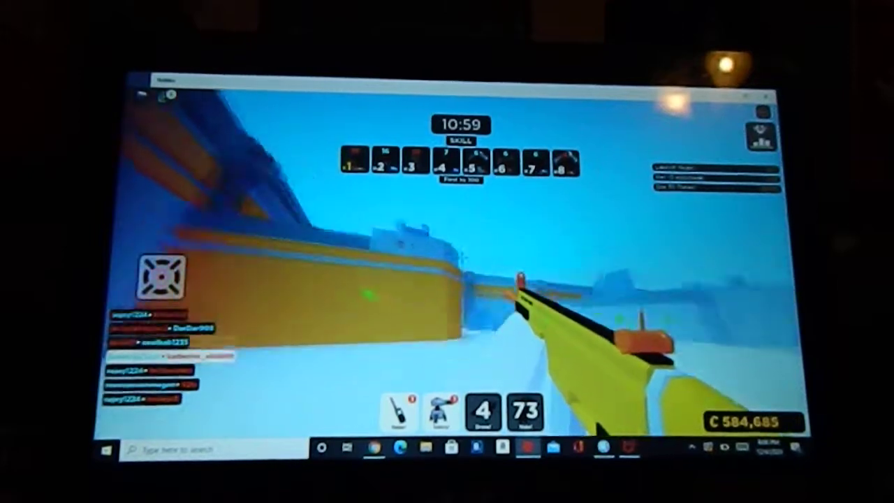
key("w")
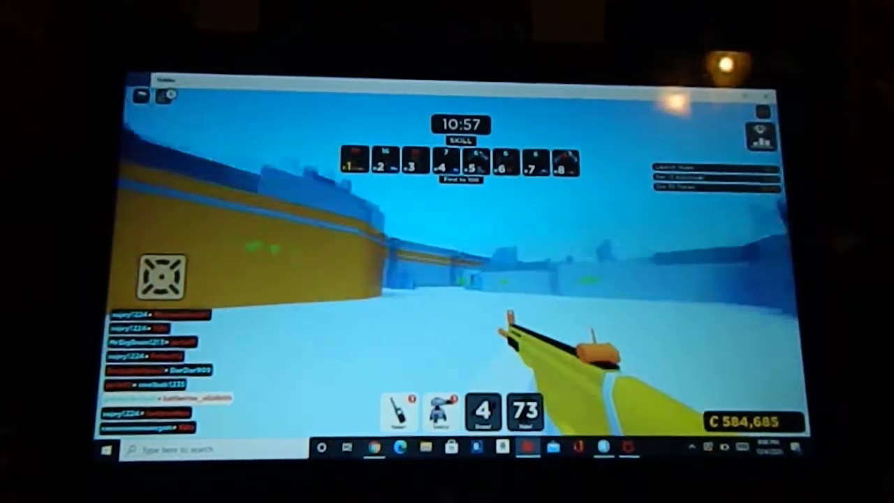
key("w")
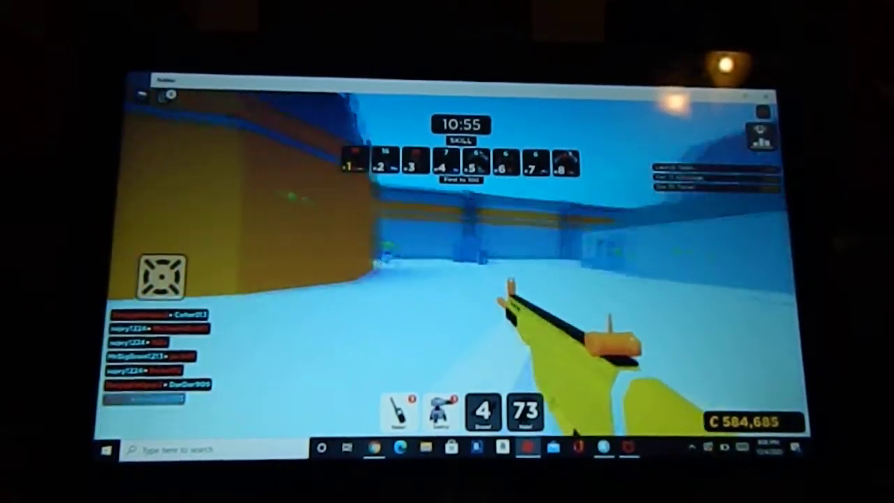
key("w")
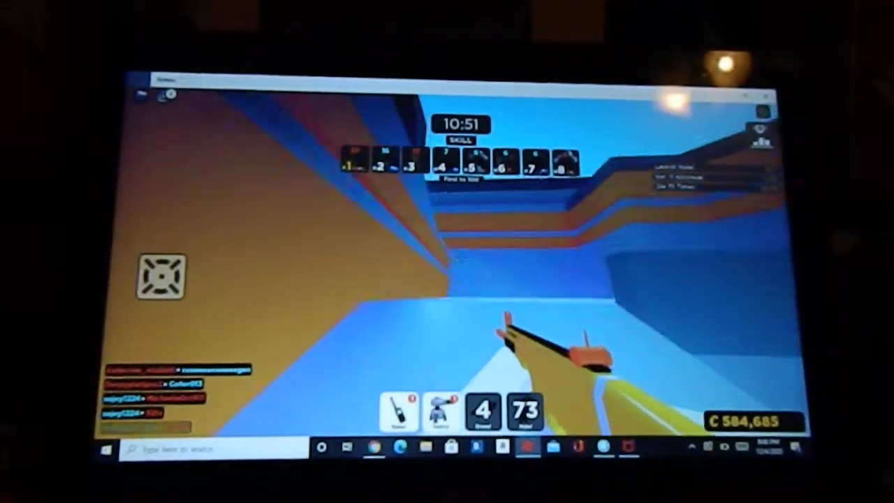
Step: Move through the corridors past the ramp toward open ground
key("w")
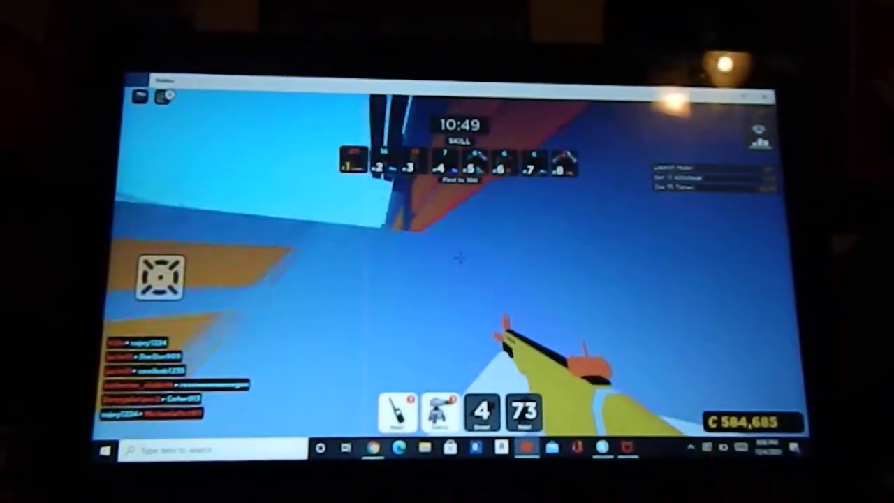
key("w")
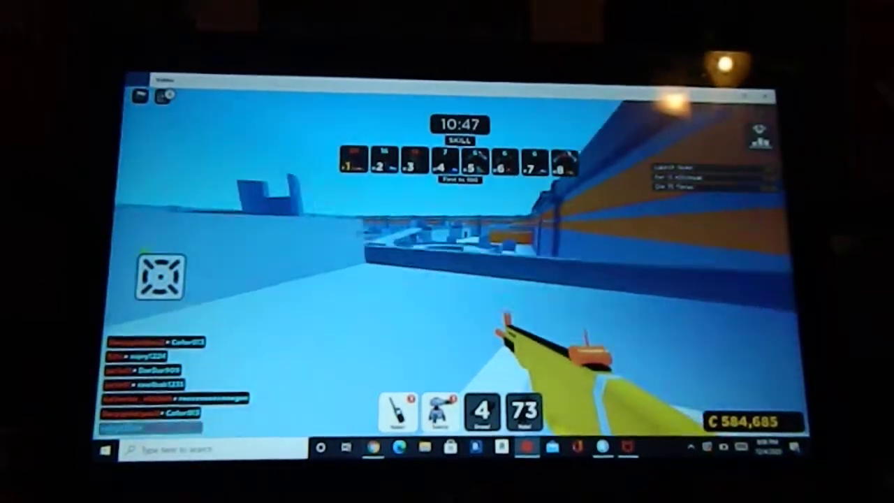
key("w")
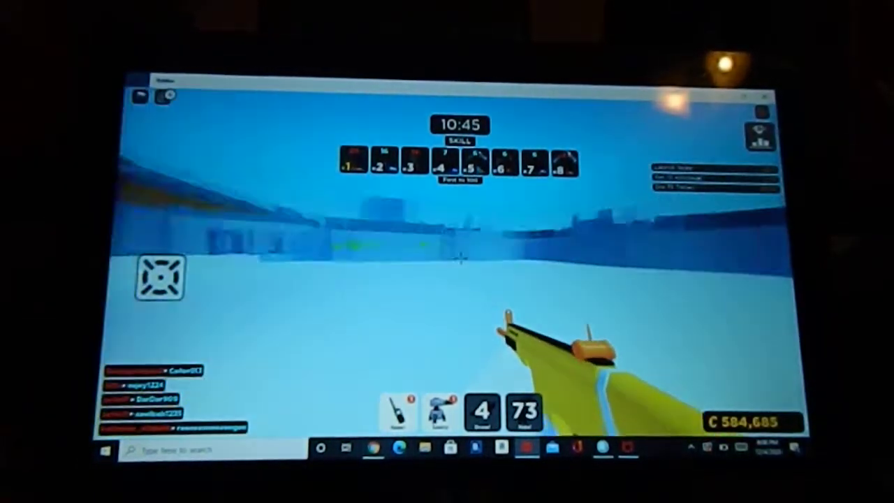
key("w")
key("w")
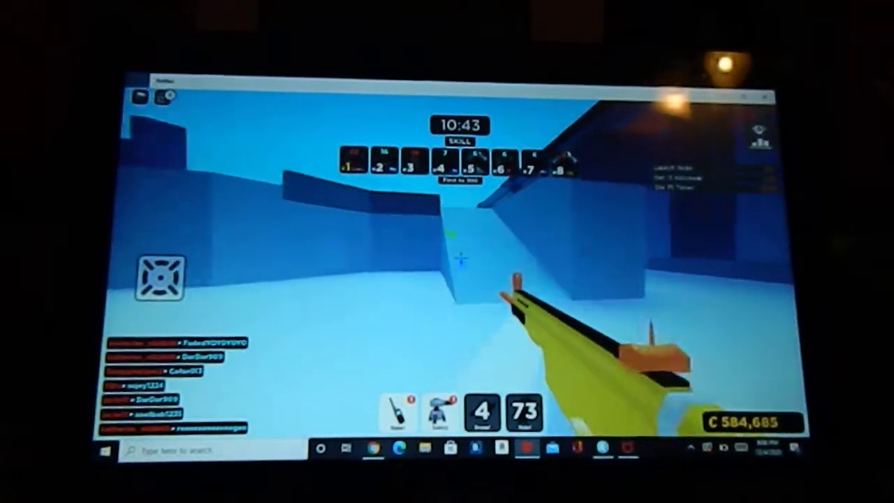
key("w")
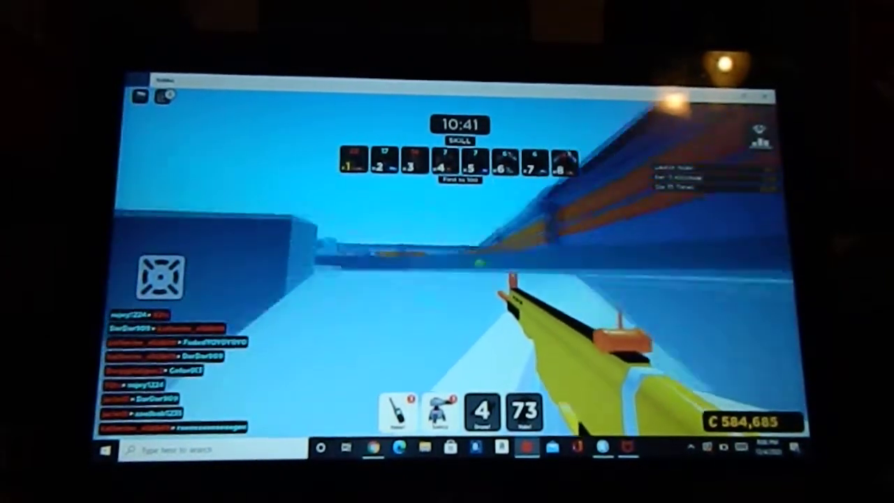
key("w")
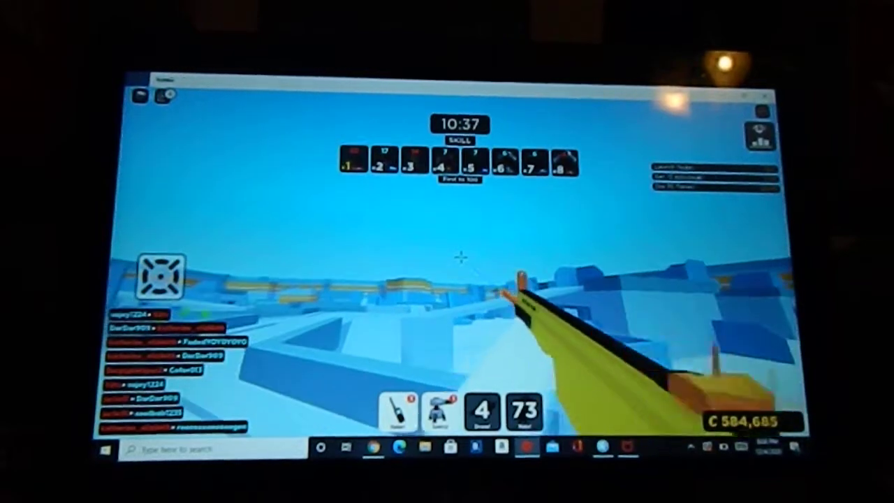
key("w")
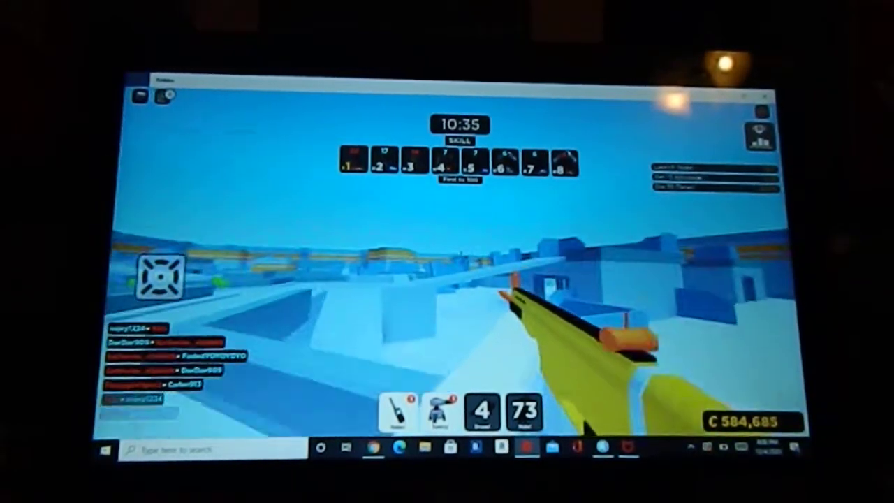
key("w")
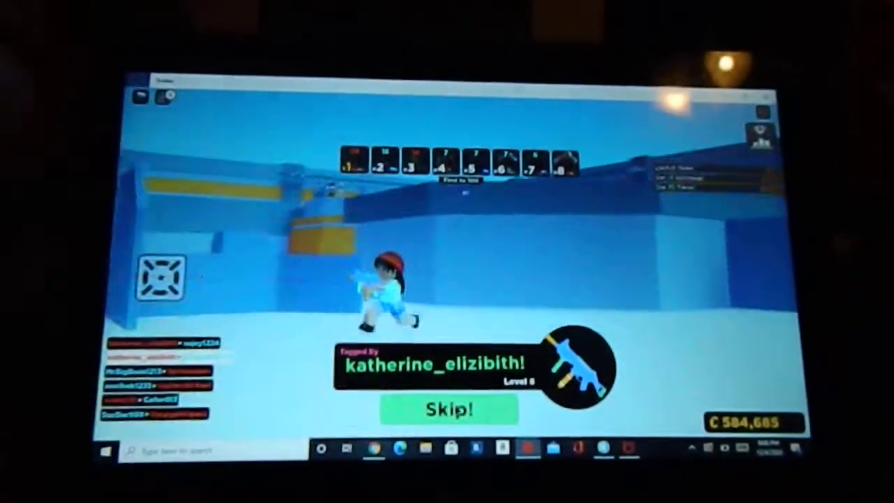
Step: Redeploy after two tags and head toward the buildings by the striped wall
left_click(452, 404)
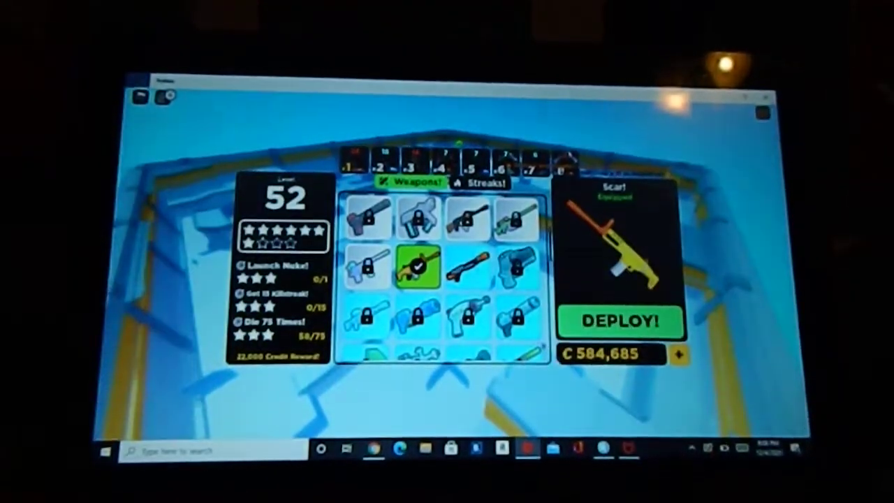
left_click(599, 326)
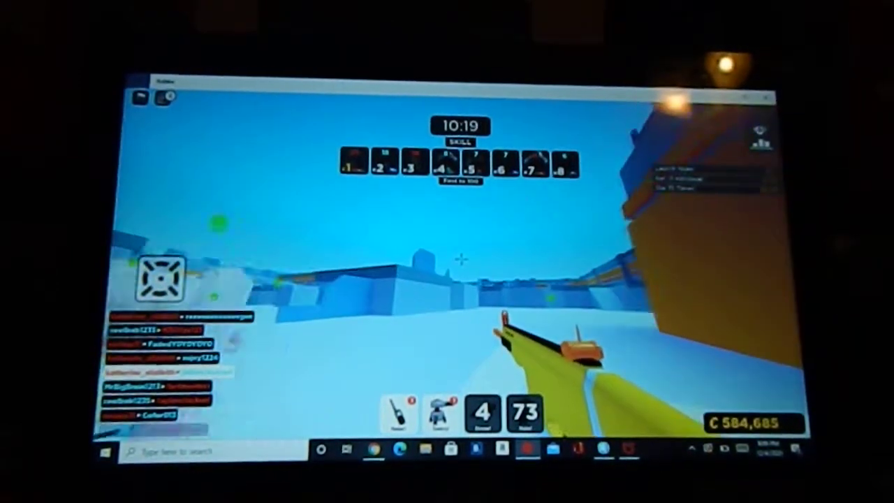
key("w")
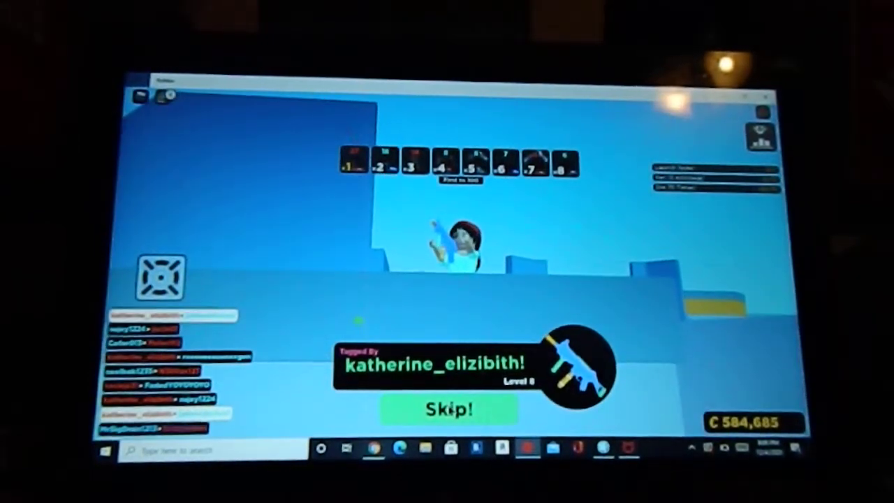
left_click(452, 409)
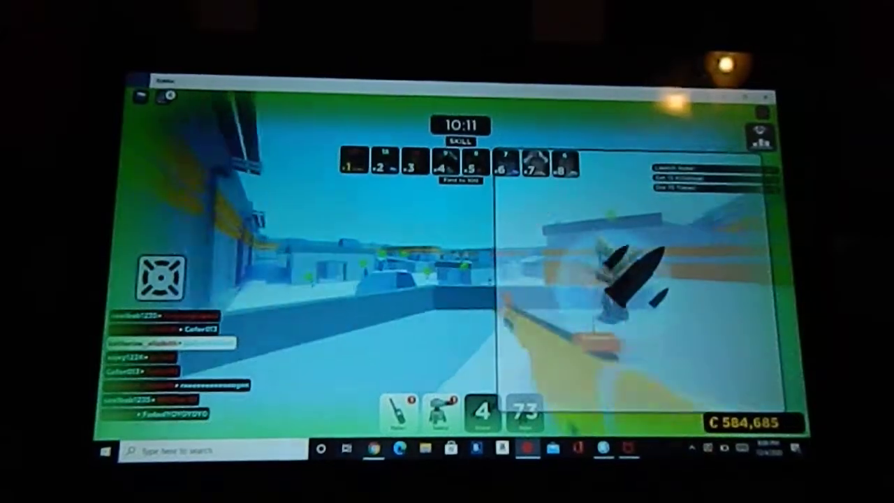
key("w")
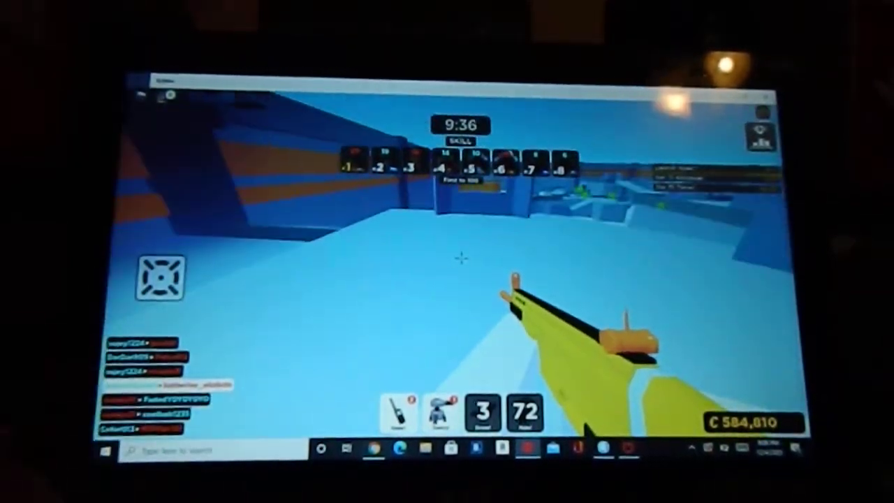
Step: Place the sentry turret, redeploy, and shoot two opponents through the doorway
key("2")
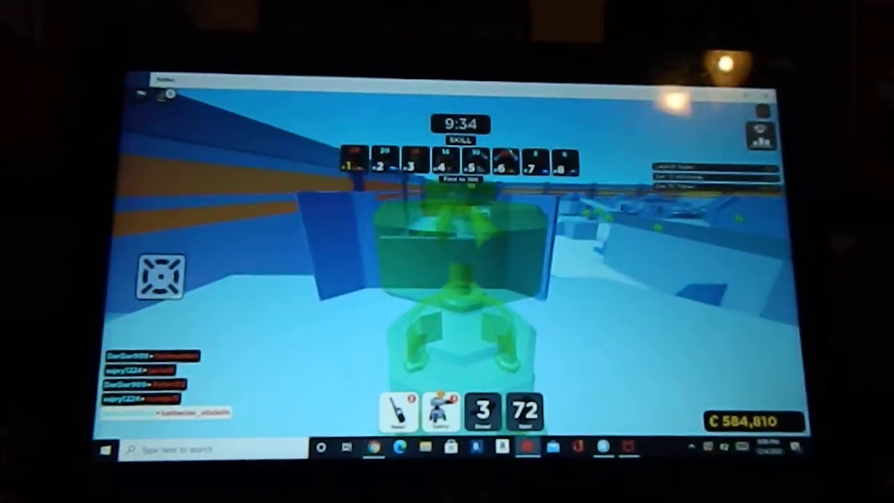
left_click(450, 265)
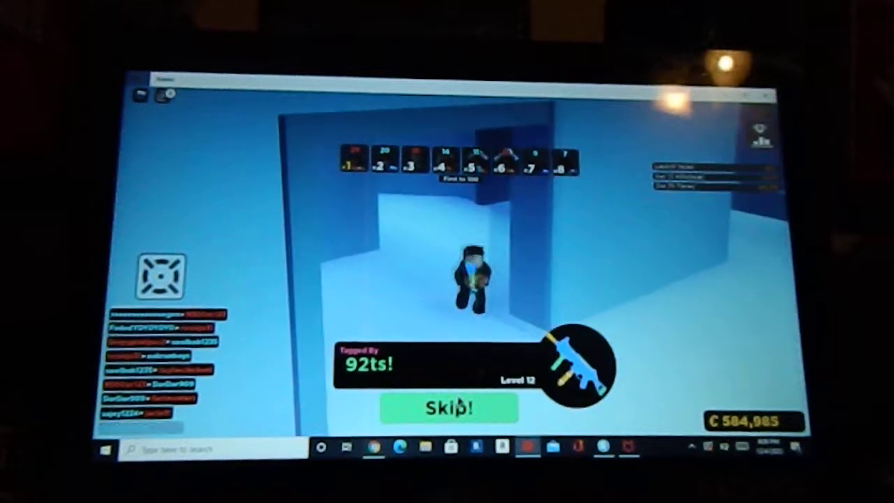
left_click(454, 408)
left_click(584, 328)
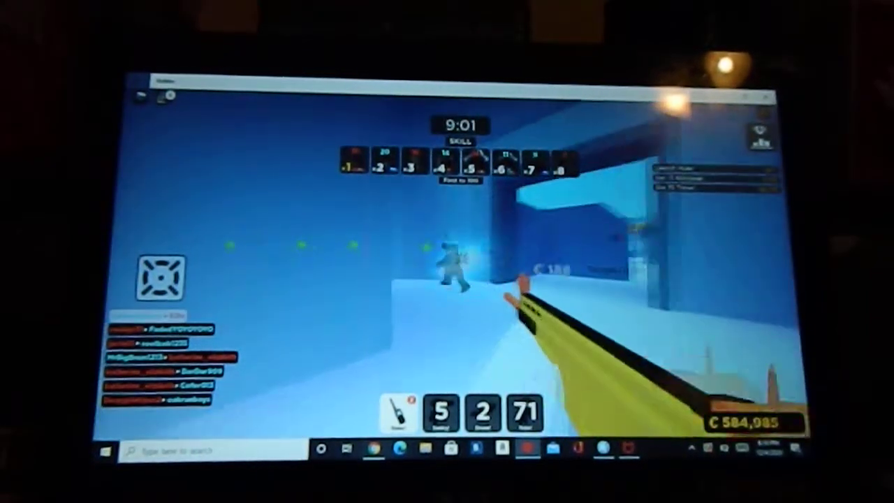
left_click(457, 265)
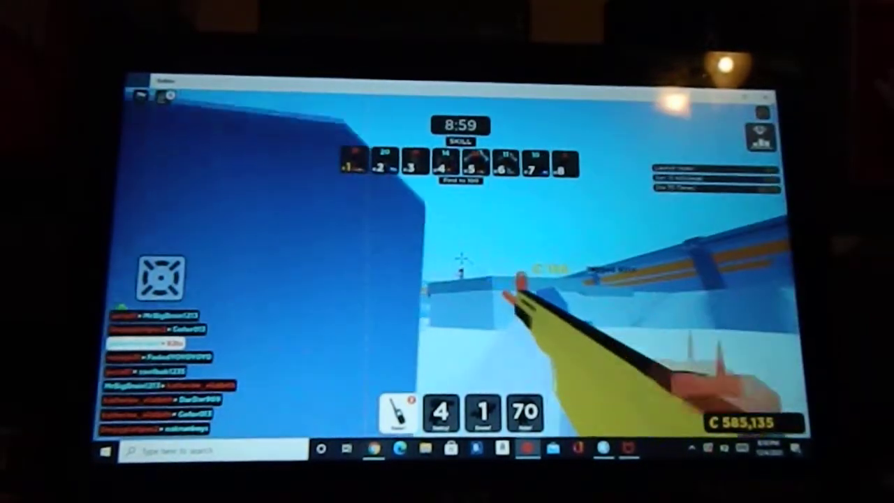
left_click(459, 261)
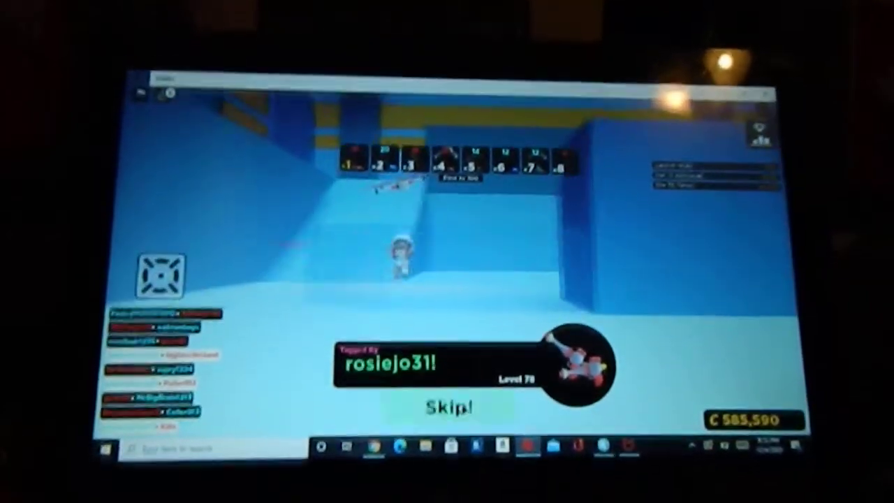
Step: Skip the death cards and redeploy into the match twice
left_click(477, 415)
left_click(581, 329)
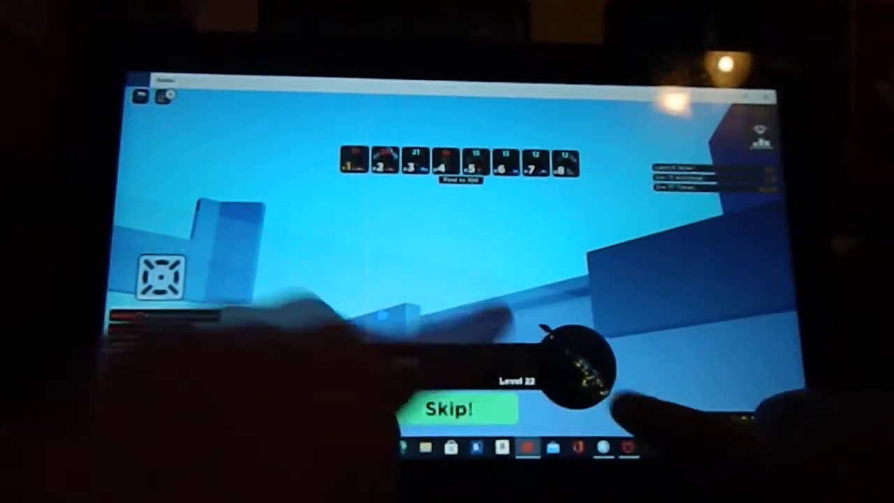
left_click(449, 409)
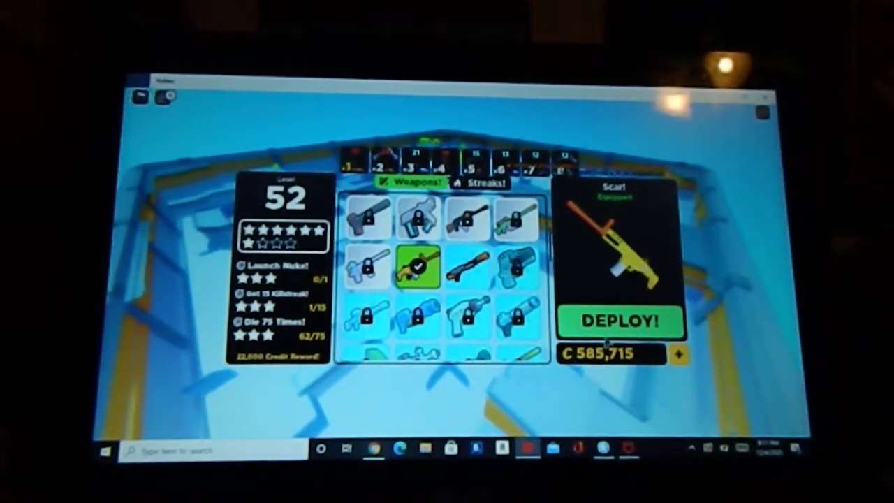
left_click(601, 332)
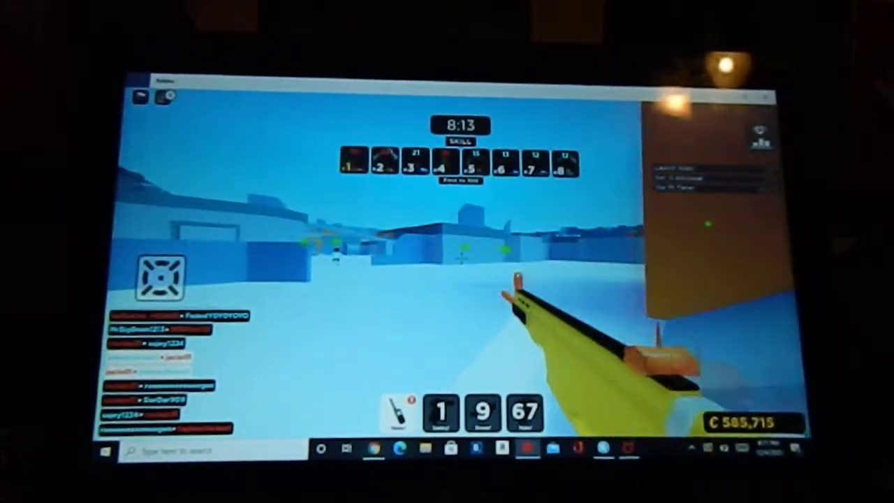
Step: Run through the orange-walled corridors, then switch to Chrome and close Grammarly
key("w")
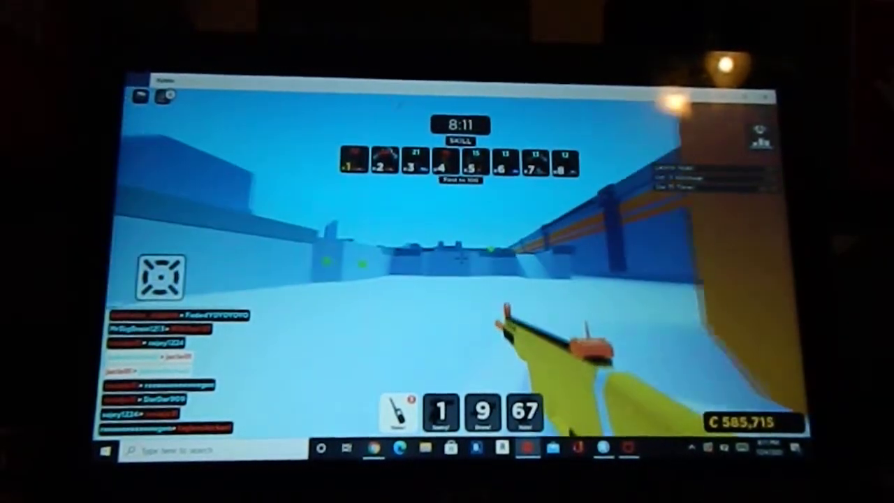
key("w")
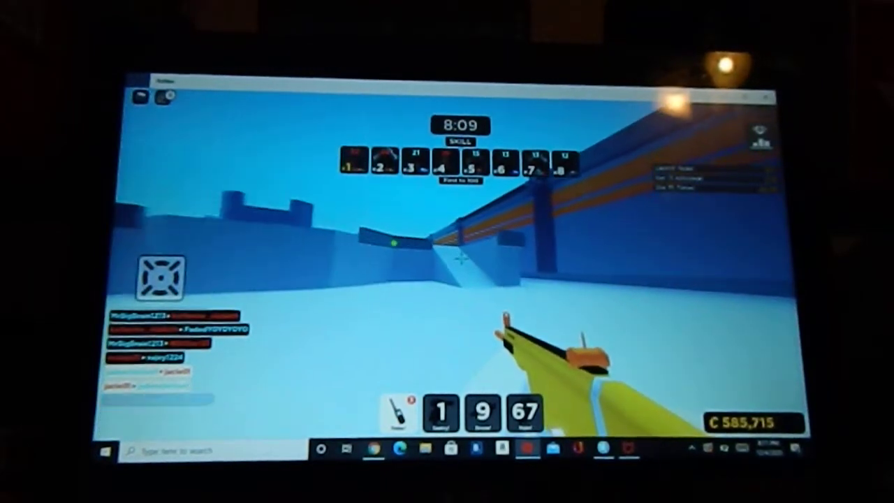
key("w")
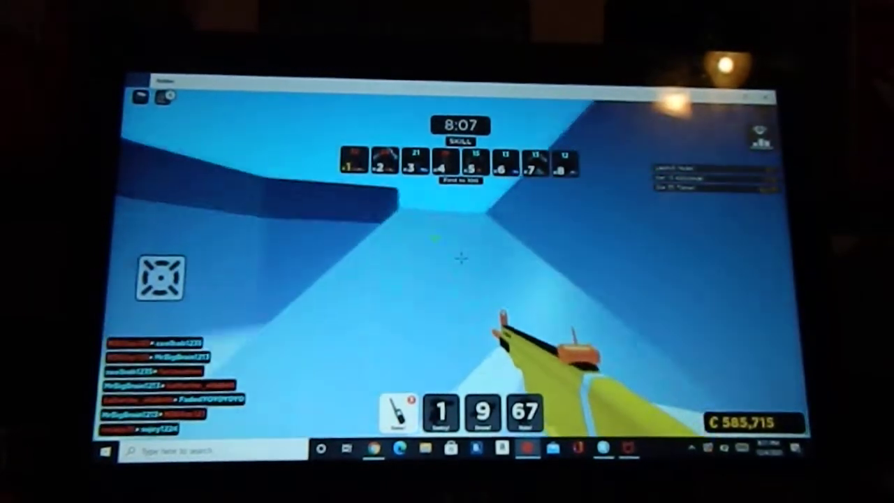
key("w")
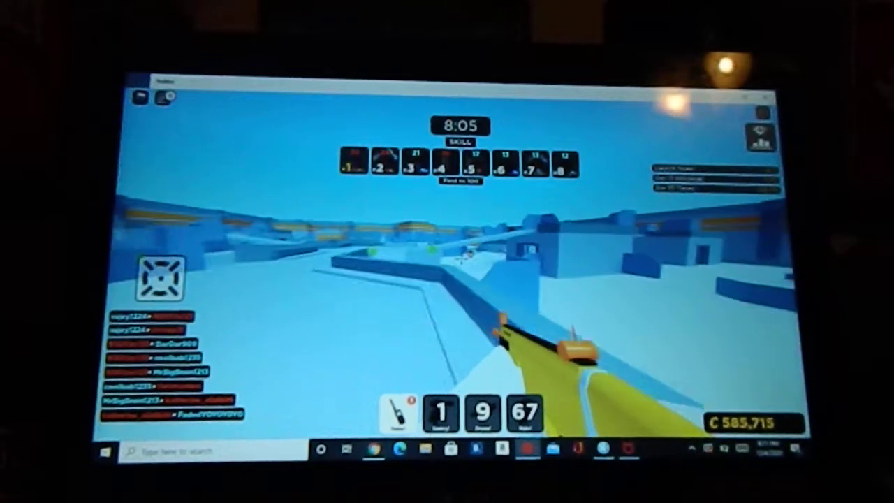
key("w")
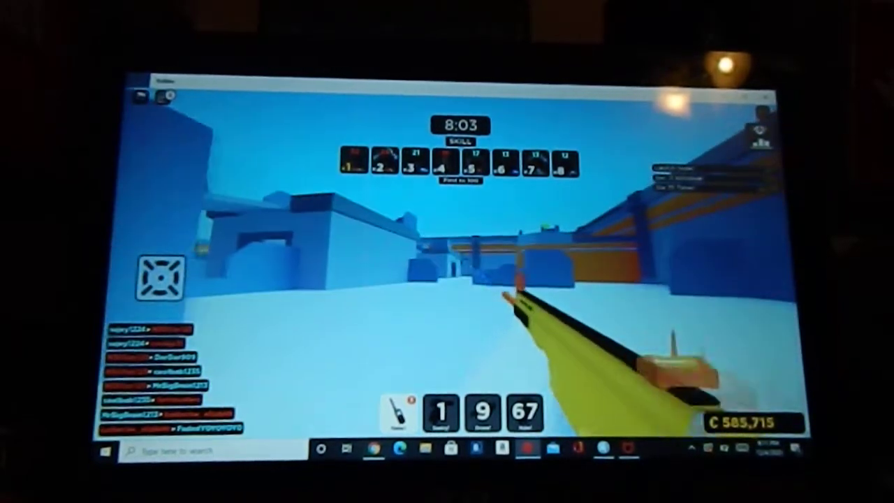
key("w")
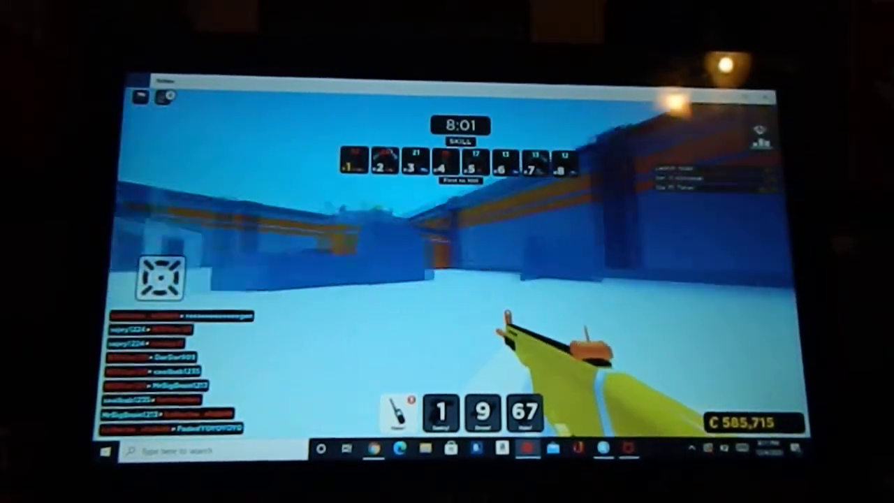
key("w")
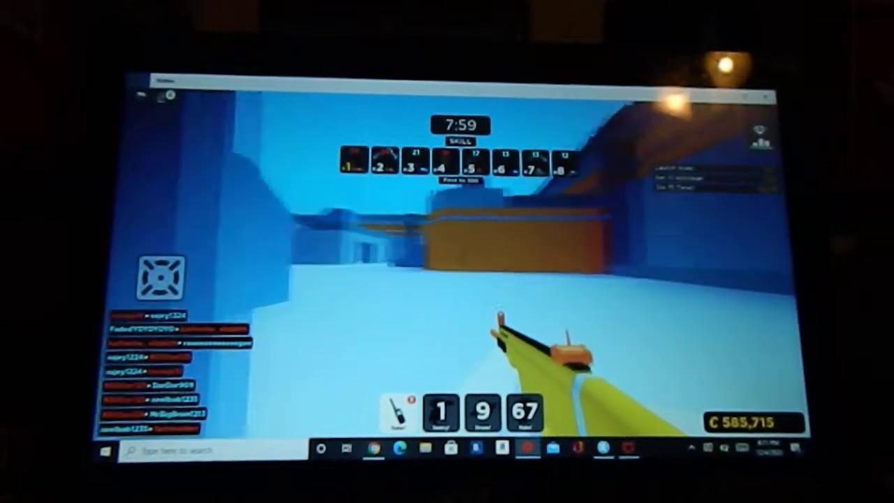
key("w")
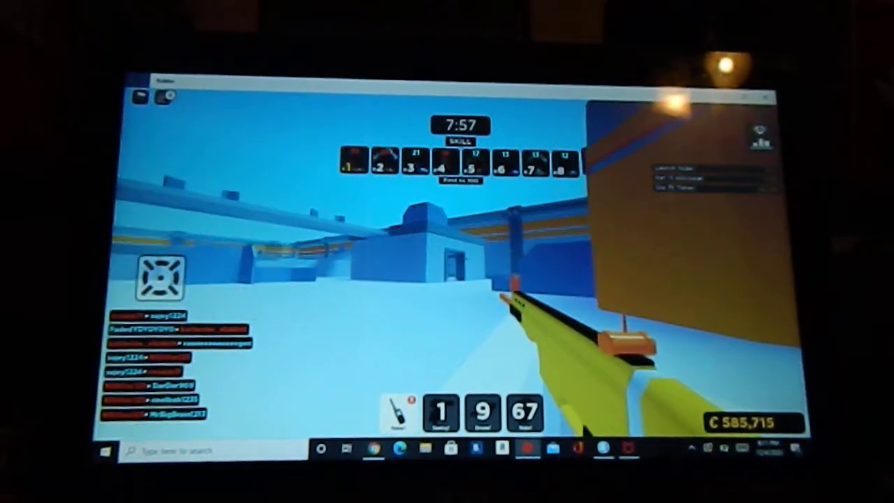
key("w")
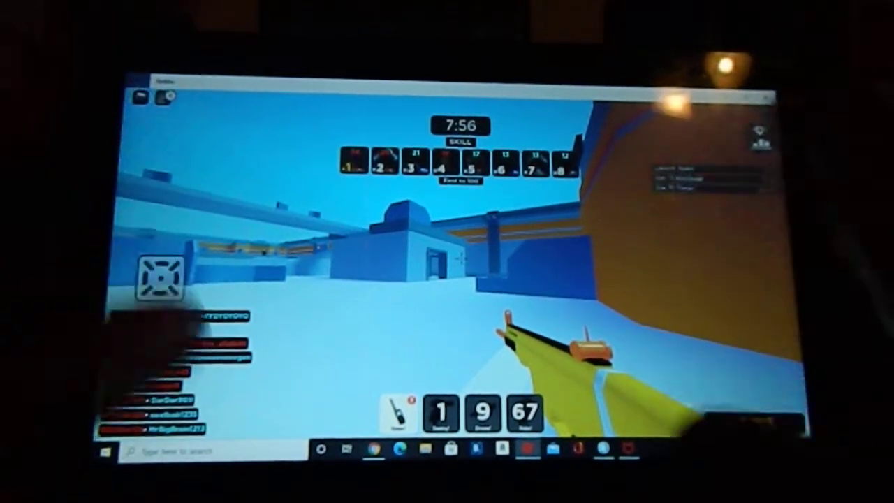
key("alt+Tab")
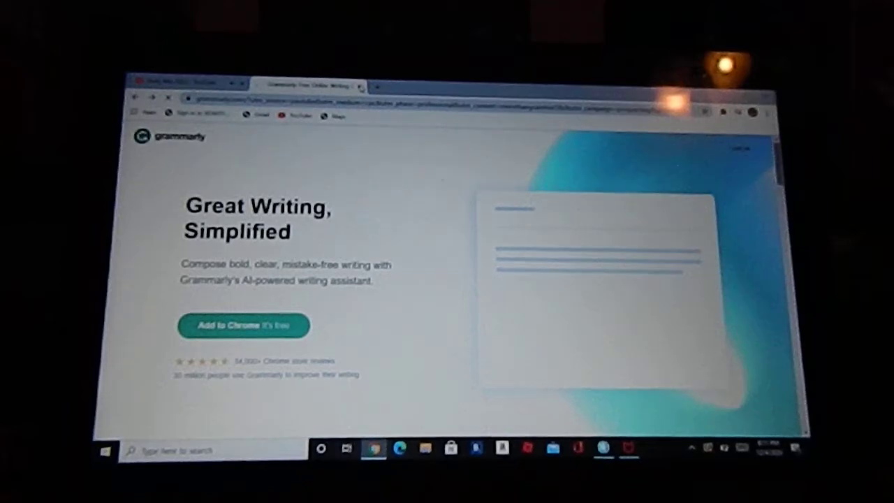
left_click(360, 86)
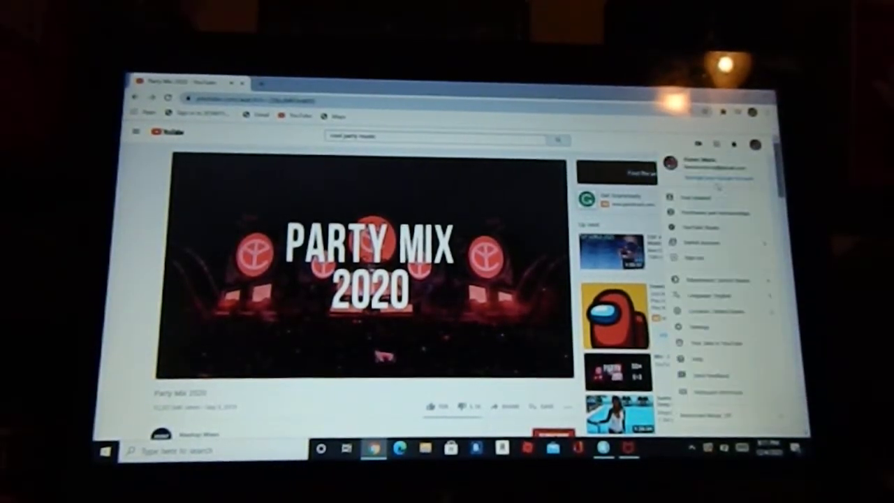
Step: Go to the signed-in user's YouTube channel page showing their uploaded videos
key("alt+Left")
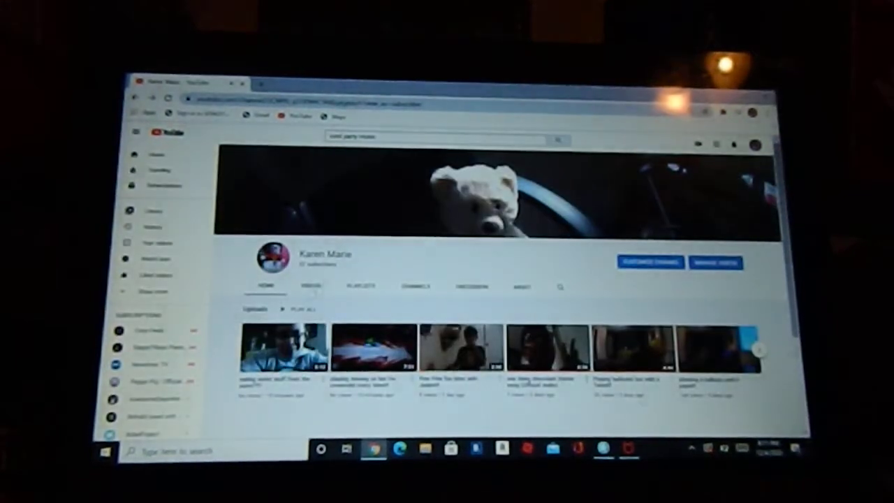